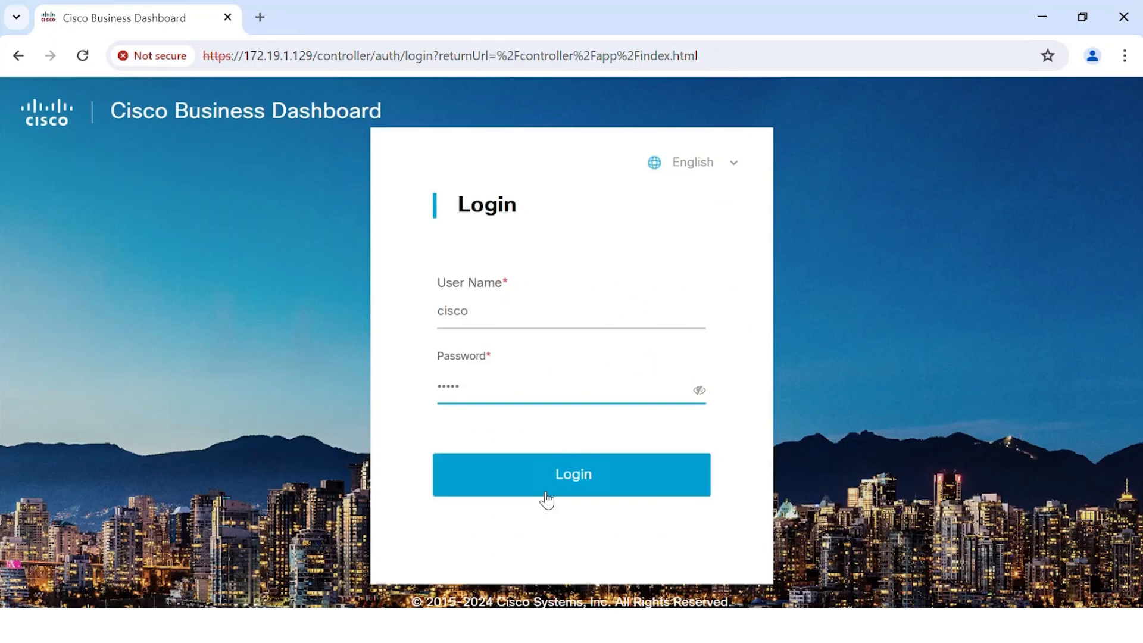
Step: Log in and change the default user name to admin, then save the new default user
left_click(546, 493)
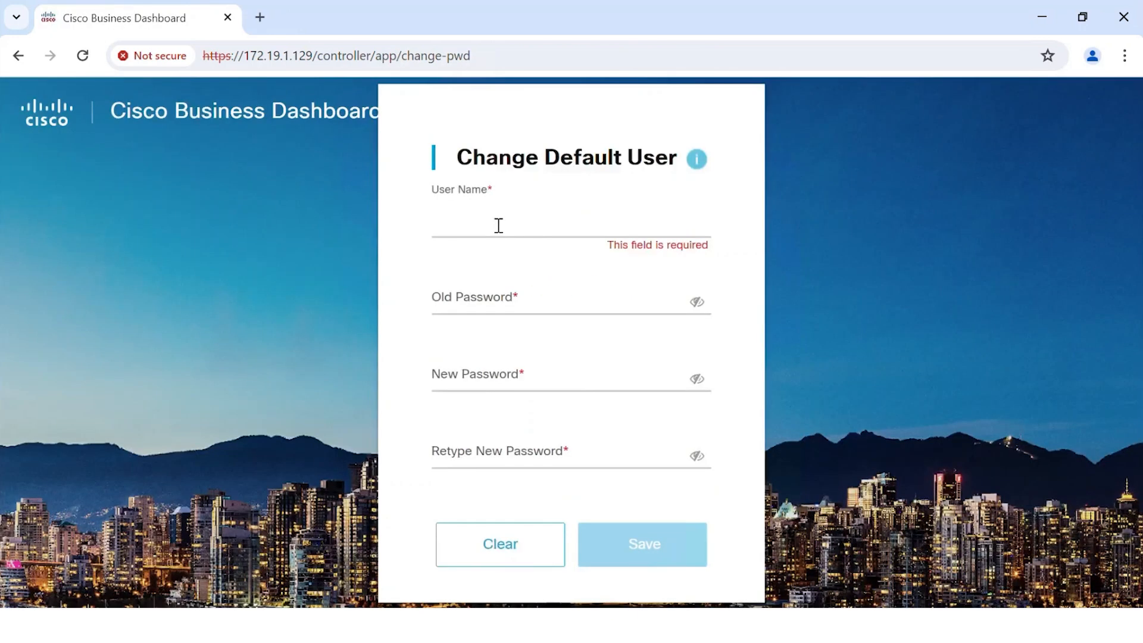
left_click(498, 224)
type("admin")
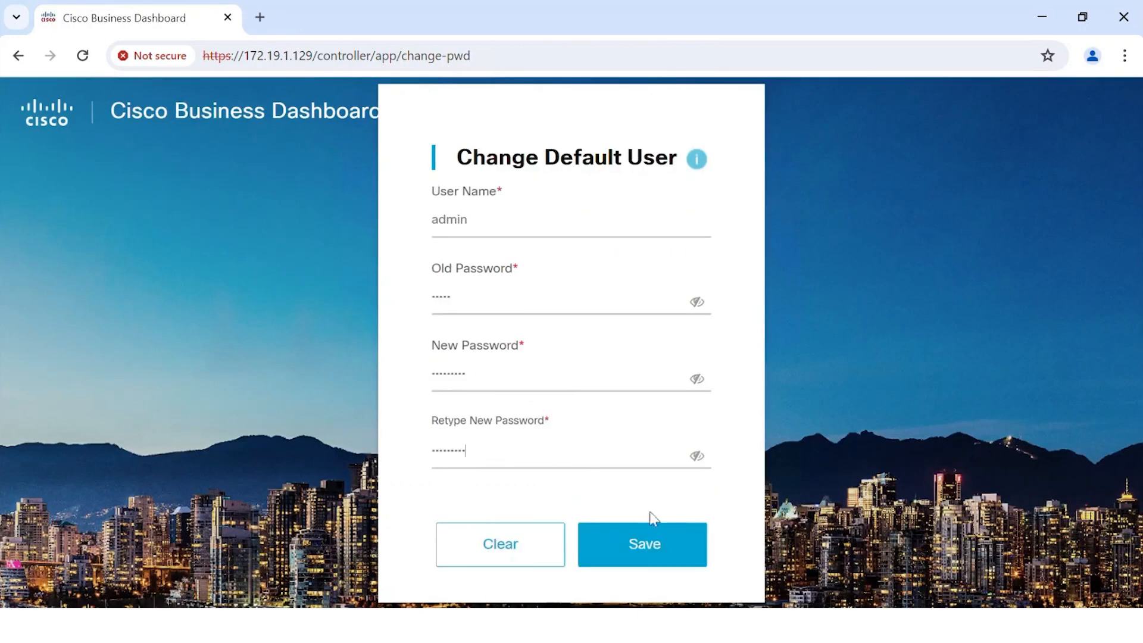
left_click(658, 543)
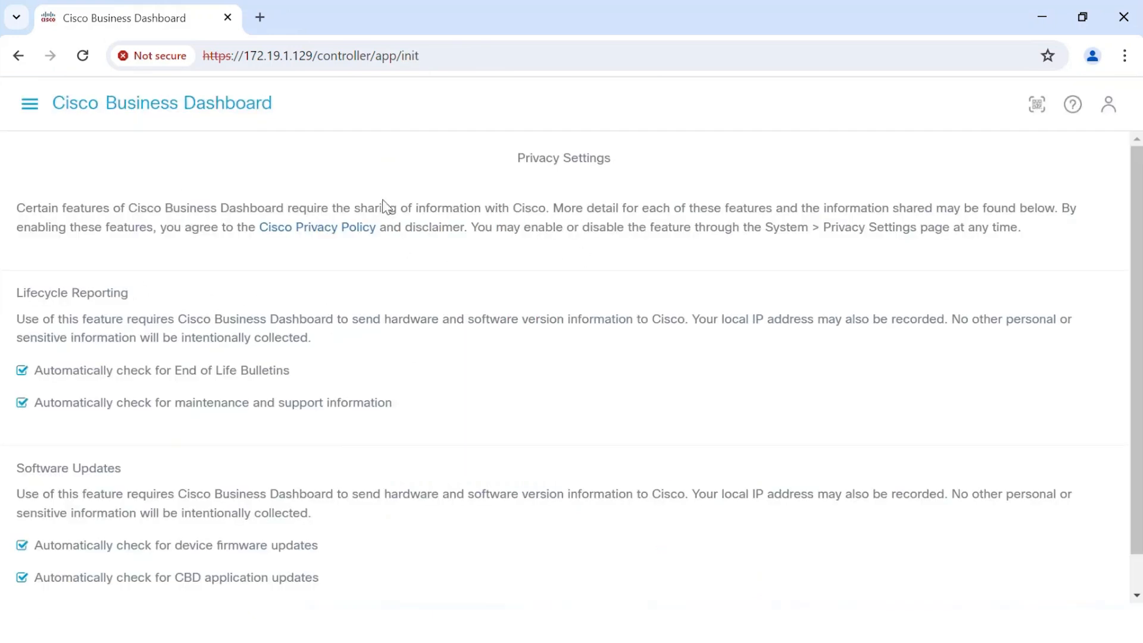
Step: Accept the privacy settings with all automatic checks enabled and start the System Setup Wizard
scroll(975, 260, "down", 1)
scroll(773, 415, "down", 1)
left_click(561, 589)
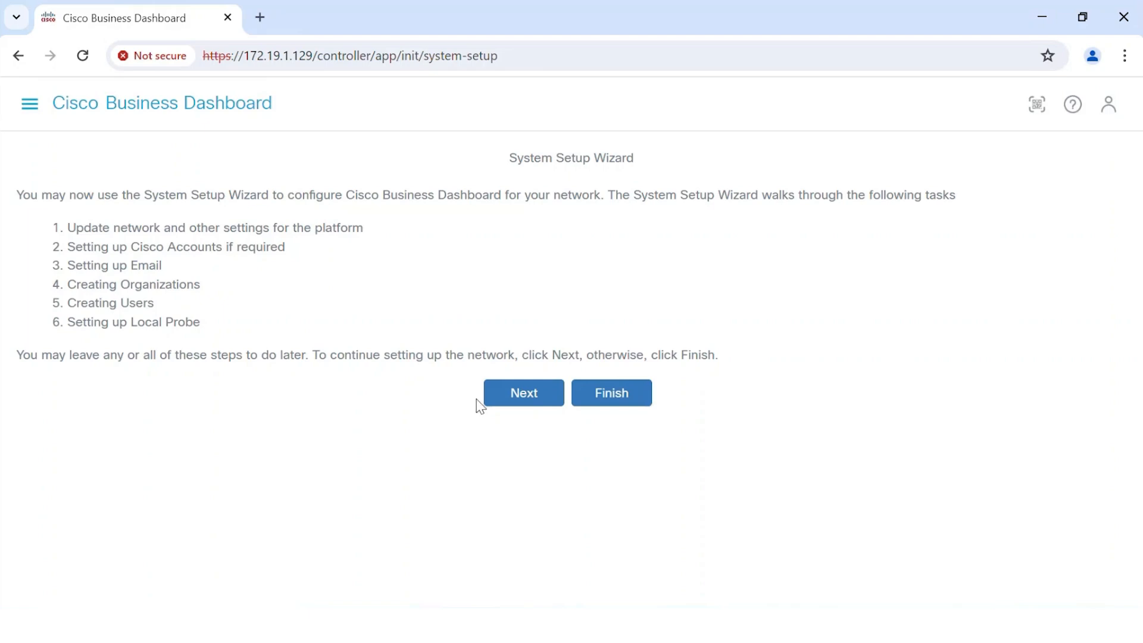
left_click(516, 408)
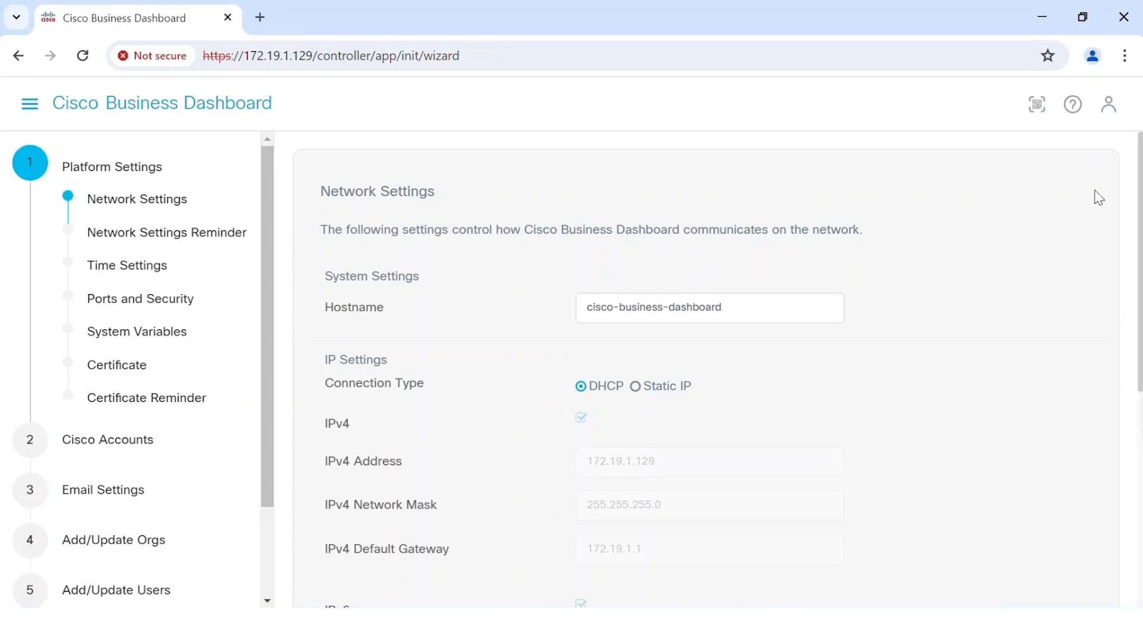
Step: Apply the network settings with DHCP kept and acknowledge the network settings reminder
scroll(750, 358, "down", 1)
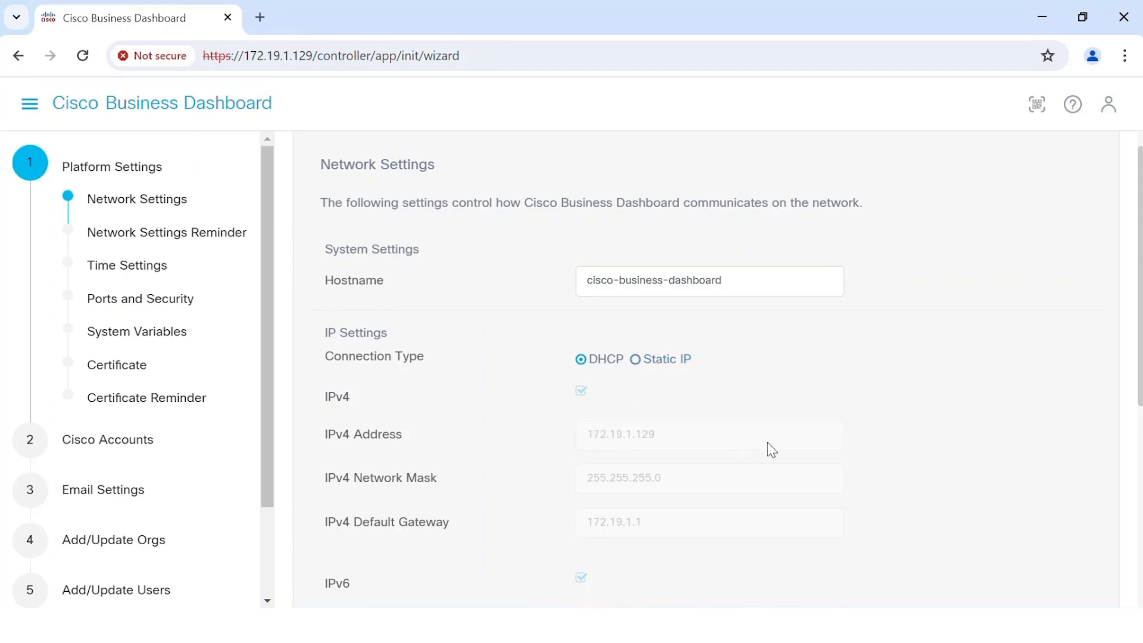
scroll(976, 462, "down", 6)
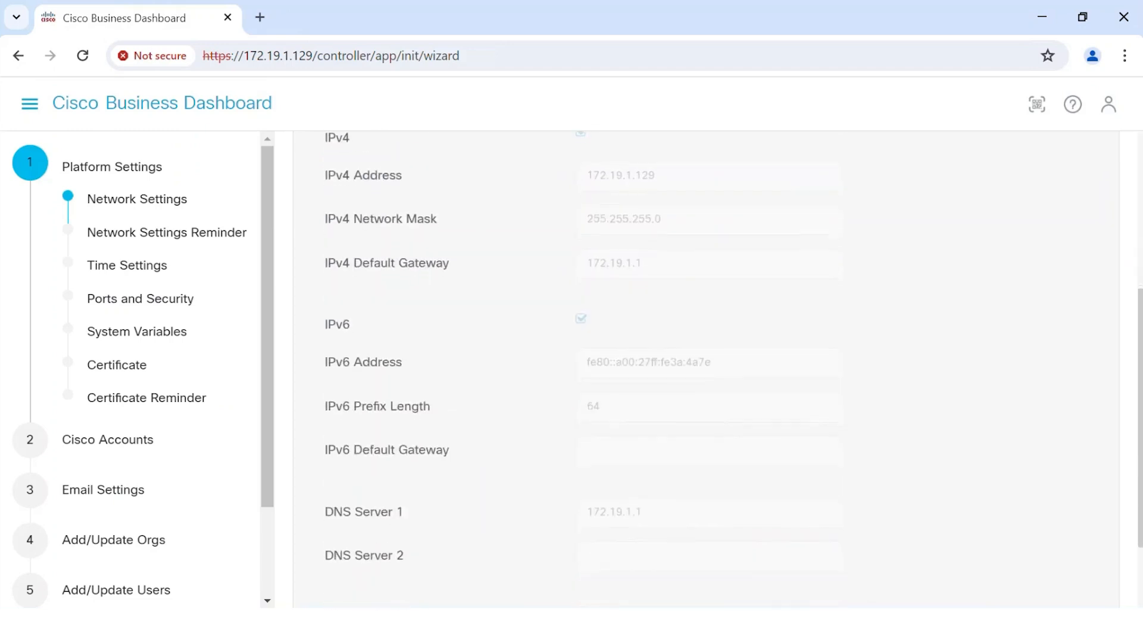
left_click(652, 563)
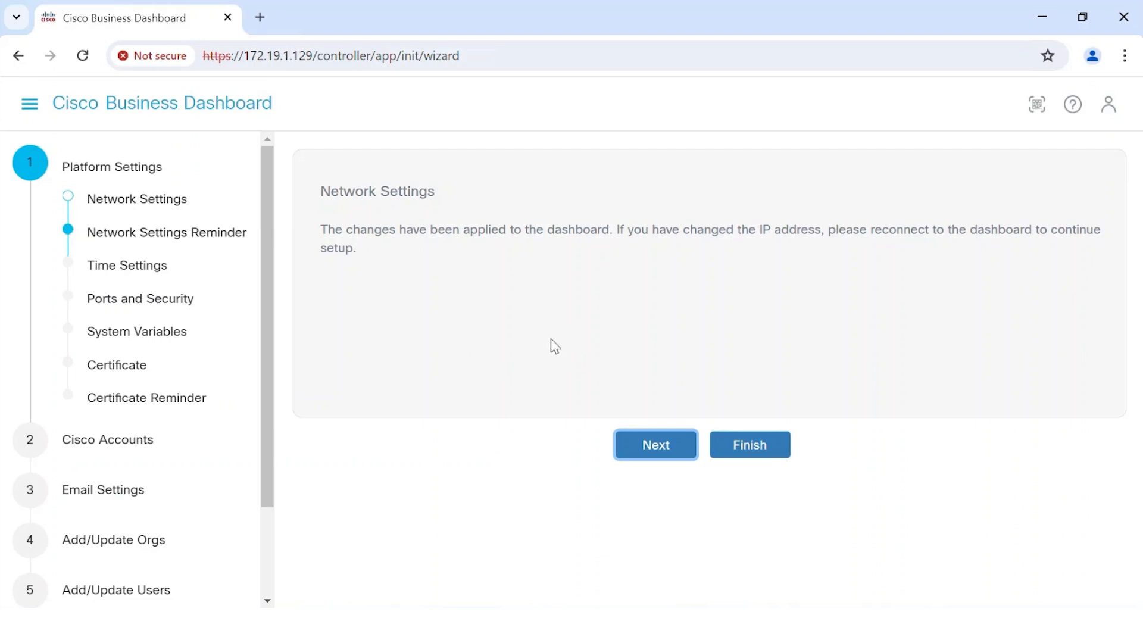
left_click(661, 450)
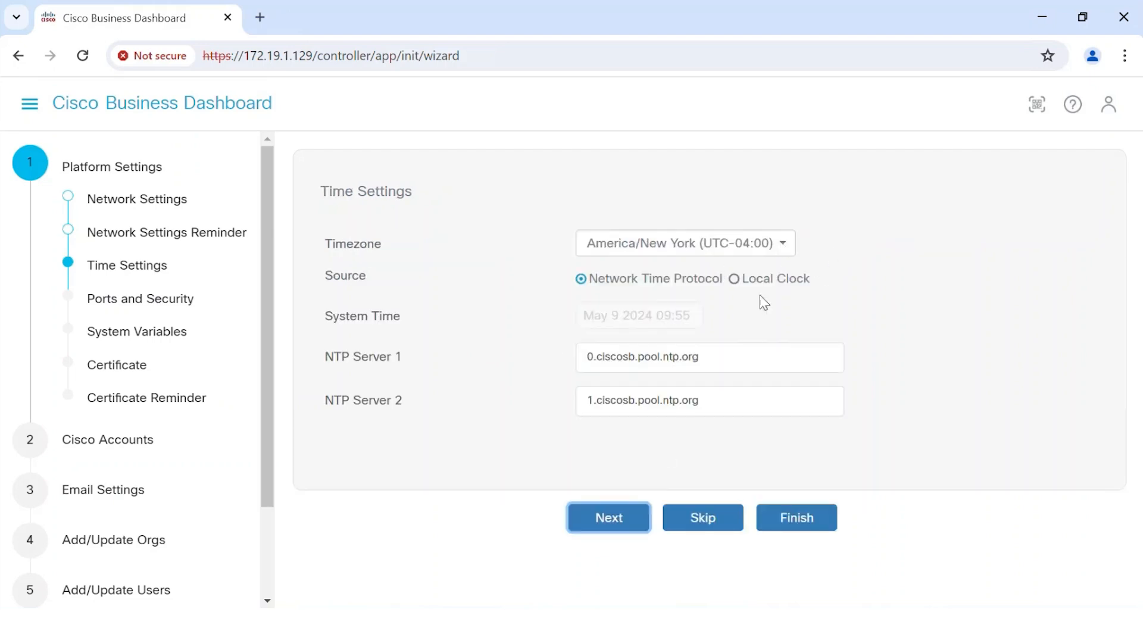
Step: Keep the default time settings and the default ports and security settings, advancing through both pages
left_click(606, 518)
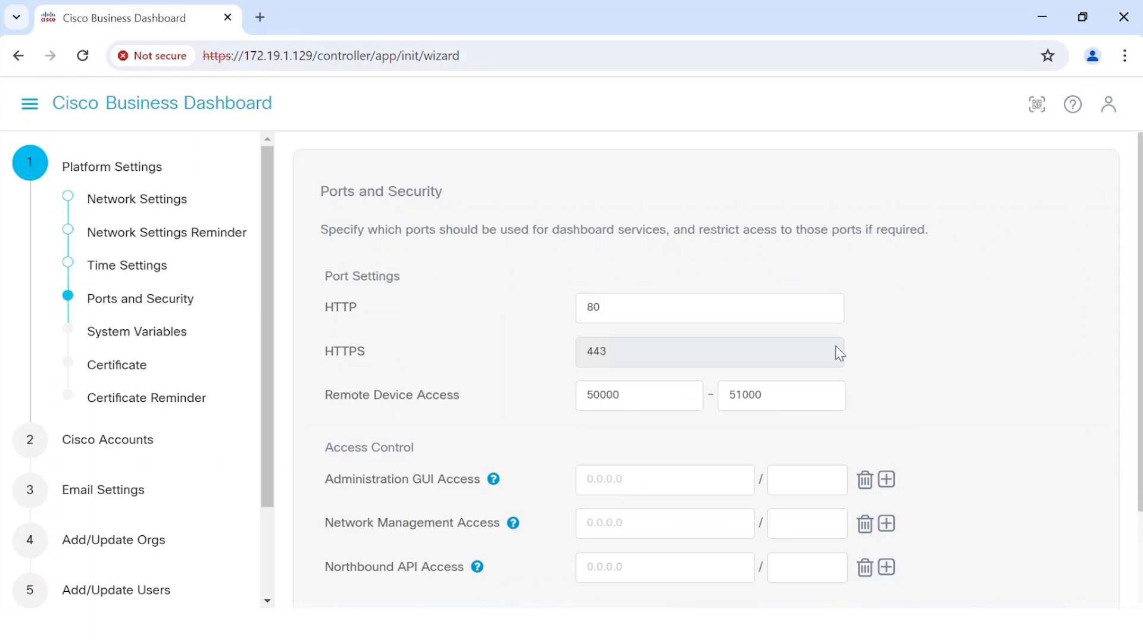
scroll(1133, 229, "down", 2)
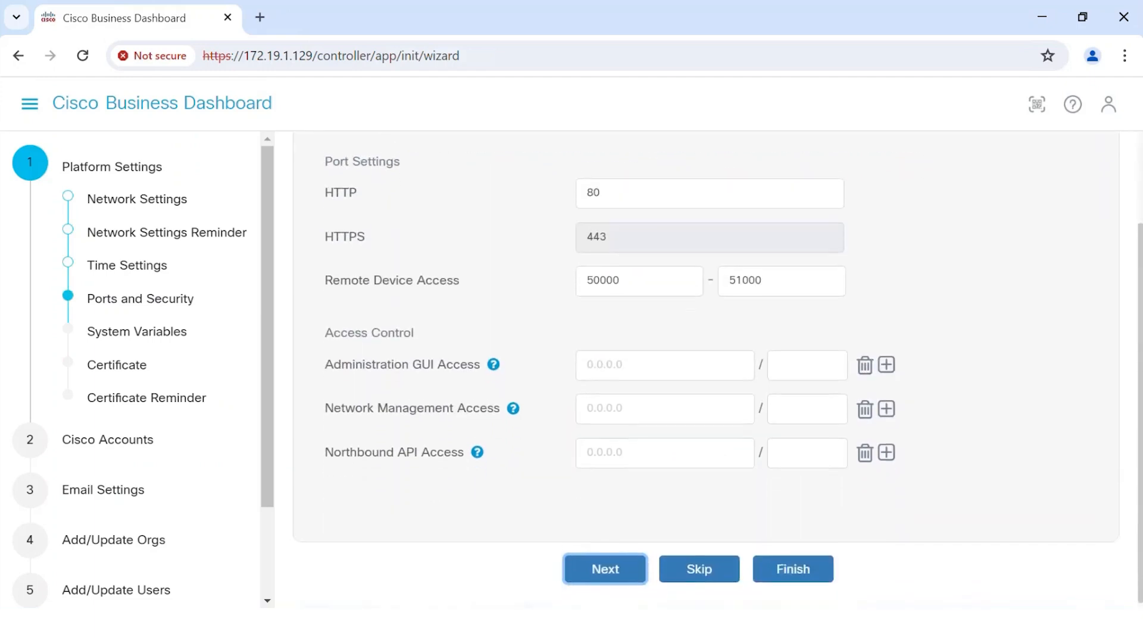
left_click(605, 573)
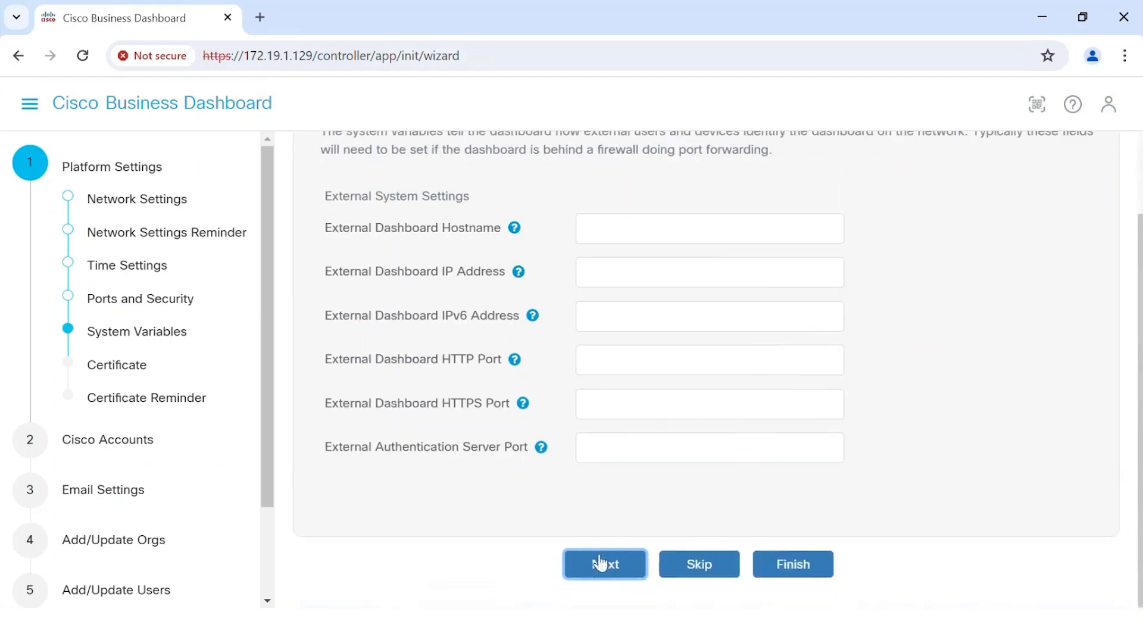
Step: Skip the system variables and renew the self-signed certificate with its default details
left_click(713, 569)
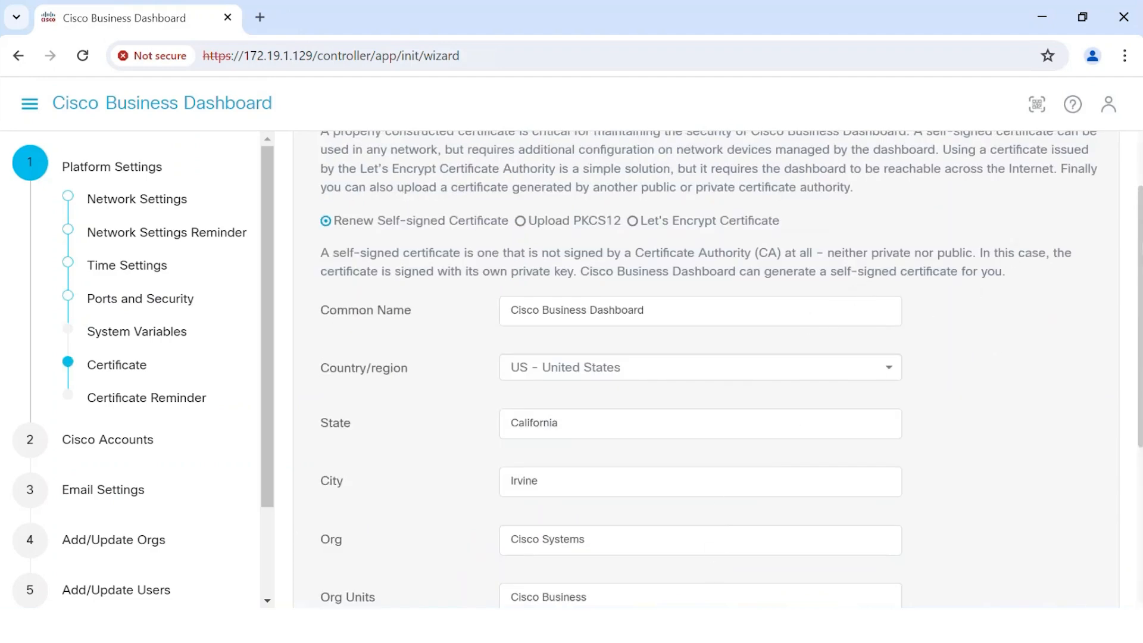
scroll(1140, 178, "up", 2)
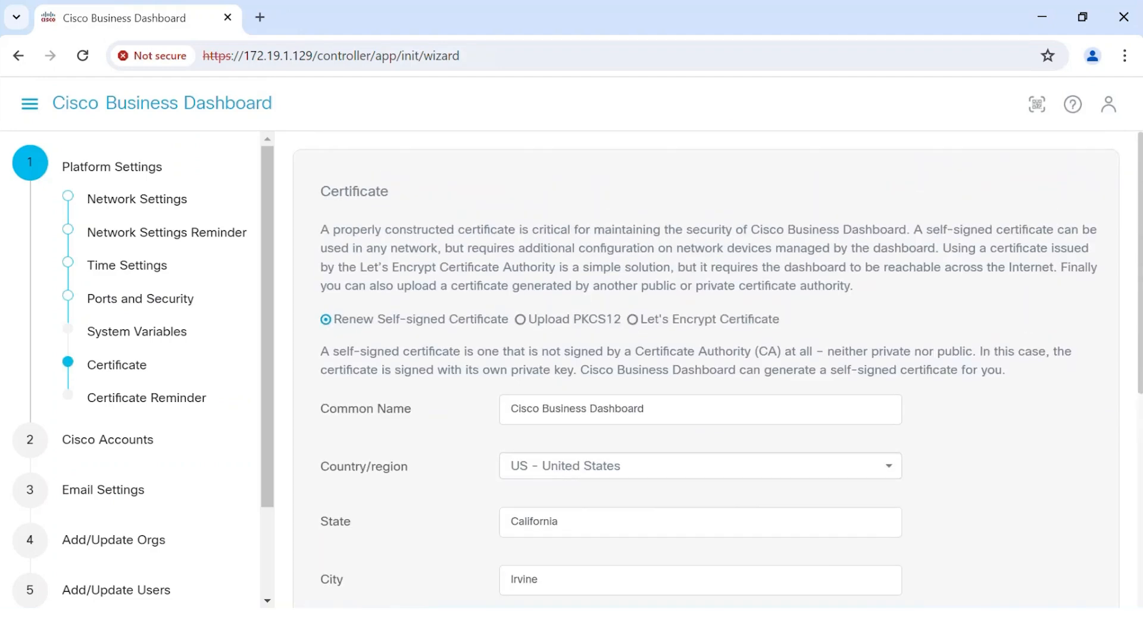
scroll(765, 399, "down", 6)
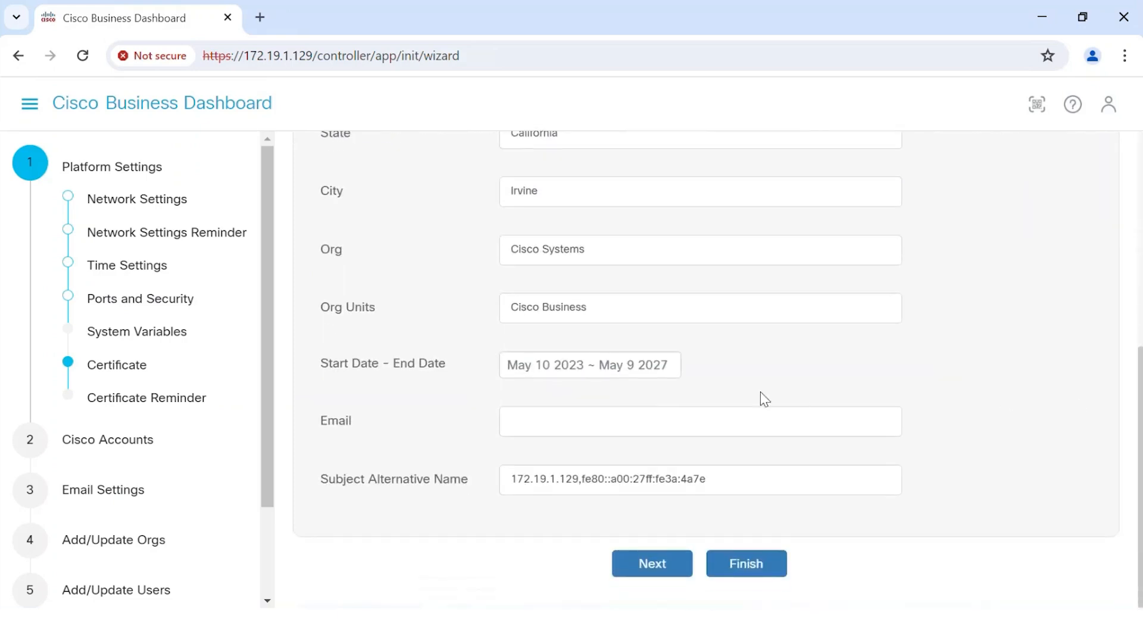
left_click(667, 565)
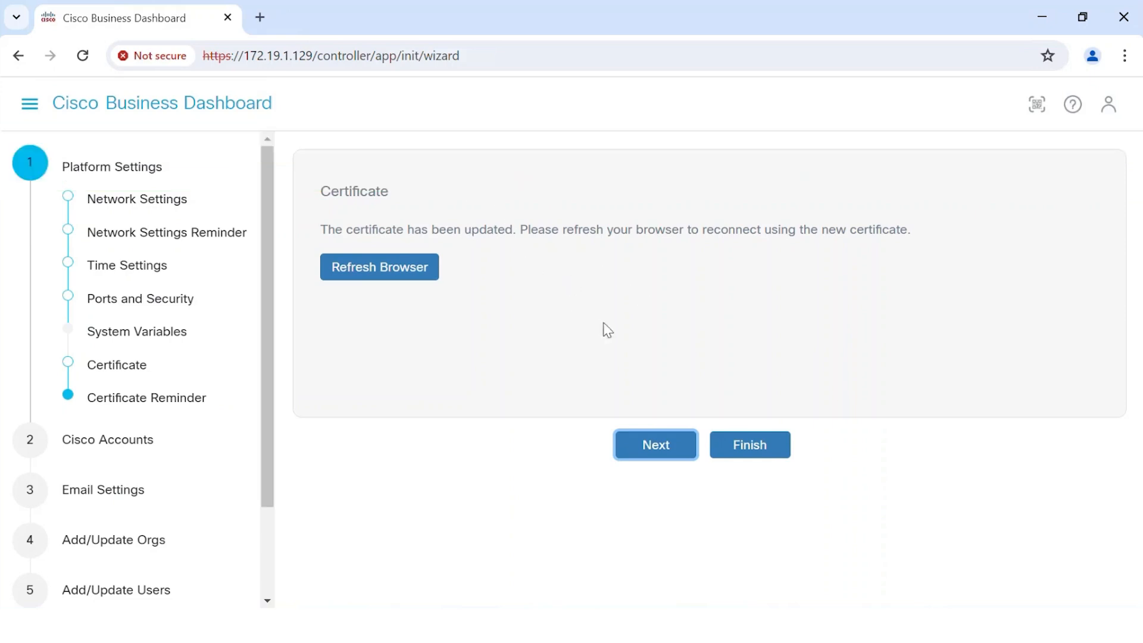
Step: Refresh the browser for the new certificate and proceed to 172.19.1.129 past the privacy warning
left_click(401, 271)
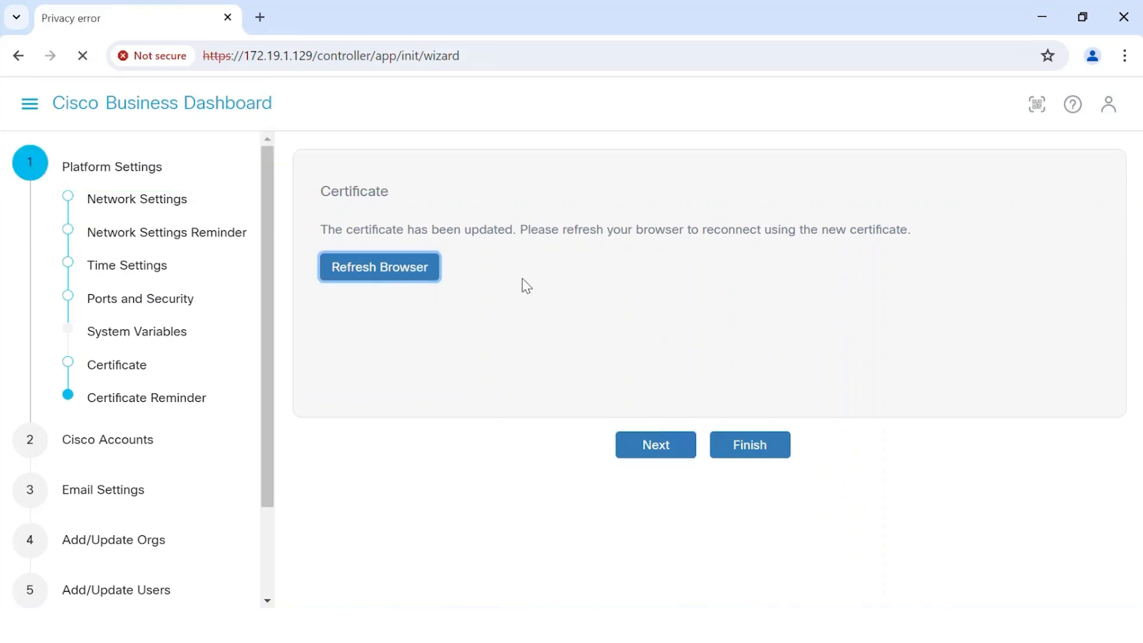
left_click(348, 512)
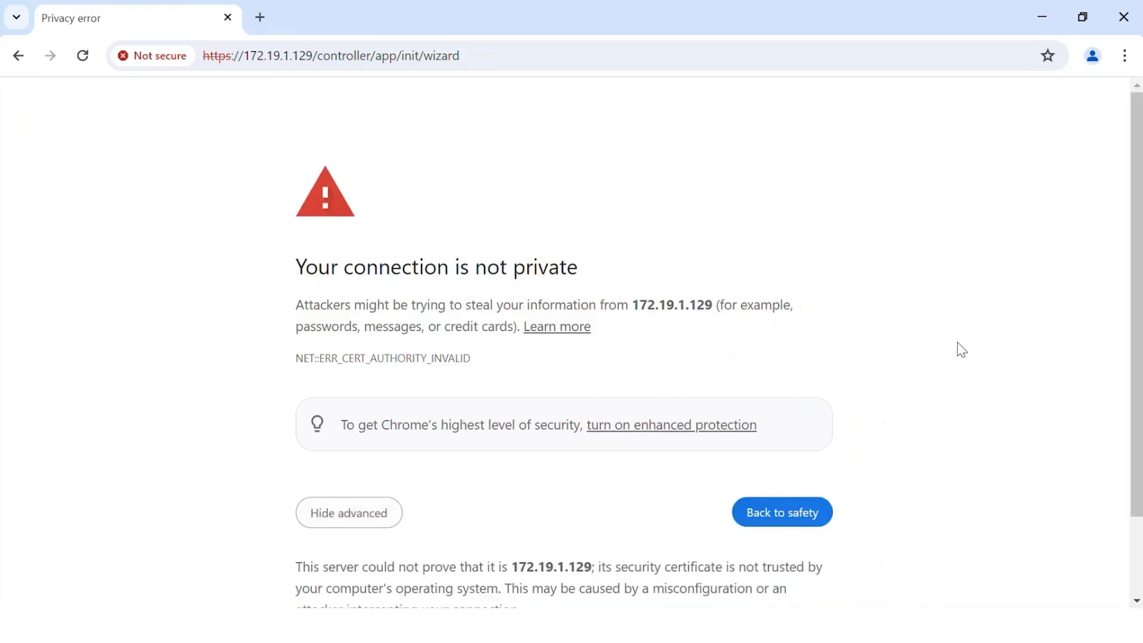
scroll(1012, 446, "down", 2)
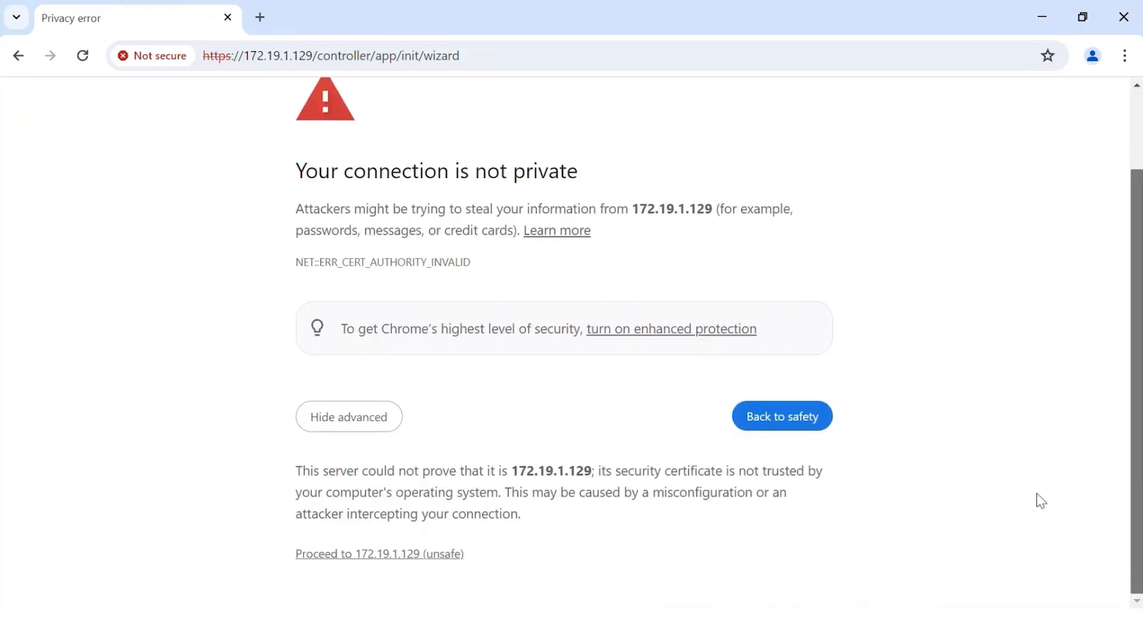
left_click(441, 555)
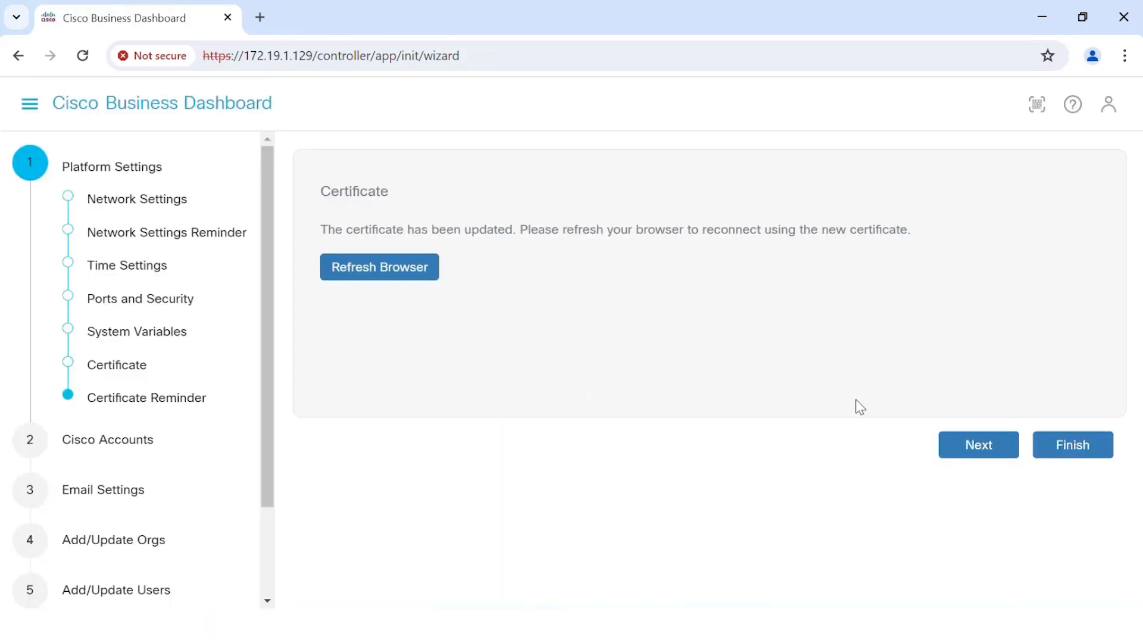
Step: Continue from the certificate reminder and past the Cisco Accounts page
left_click(968, 446)
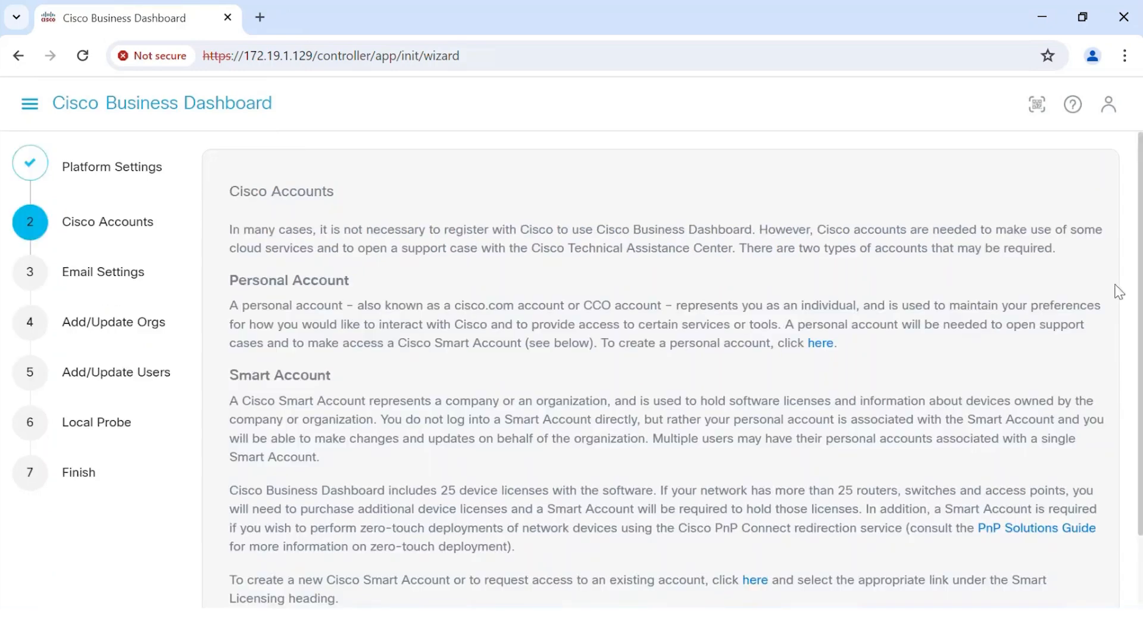
scroll(673, 369, "down", 3)
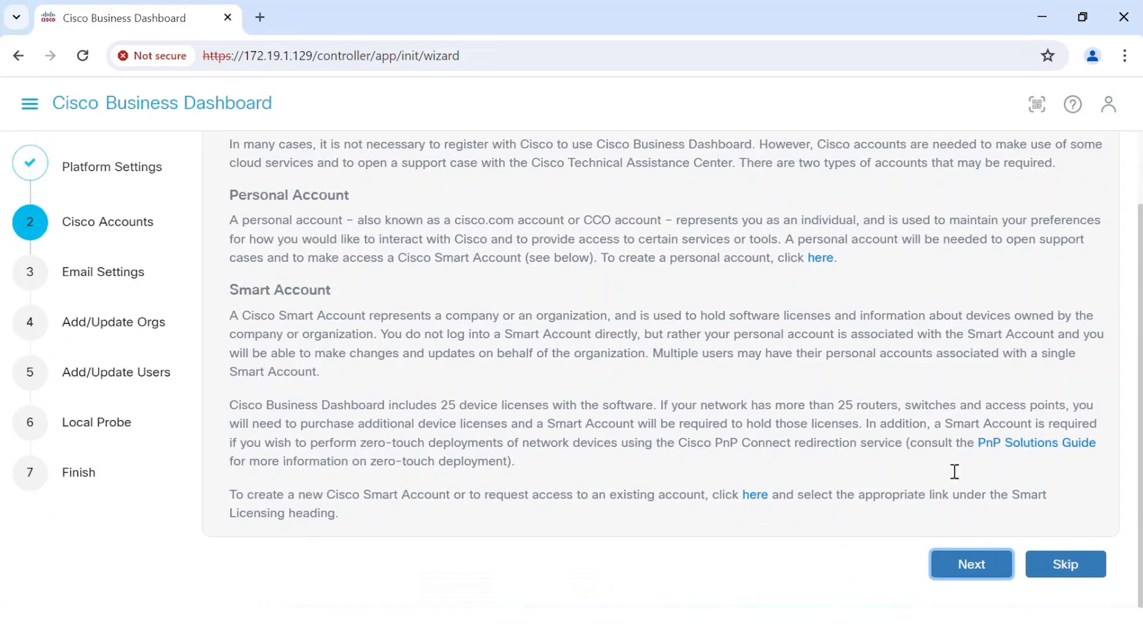
left_click(969, 563)
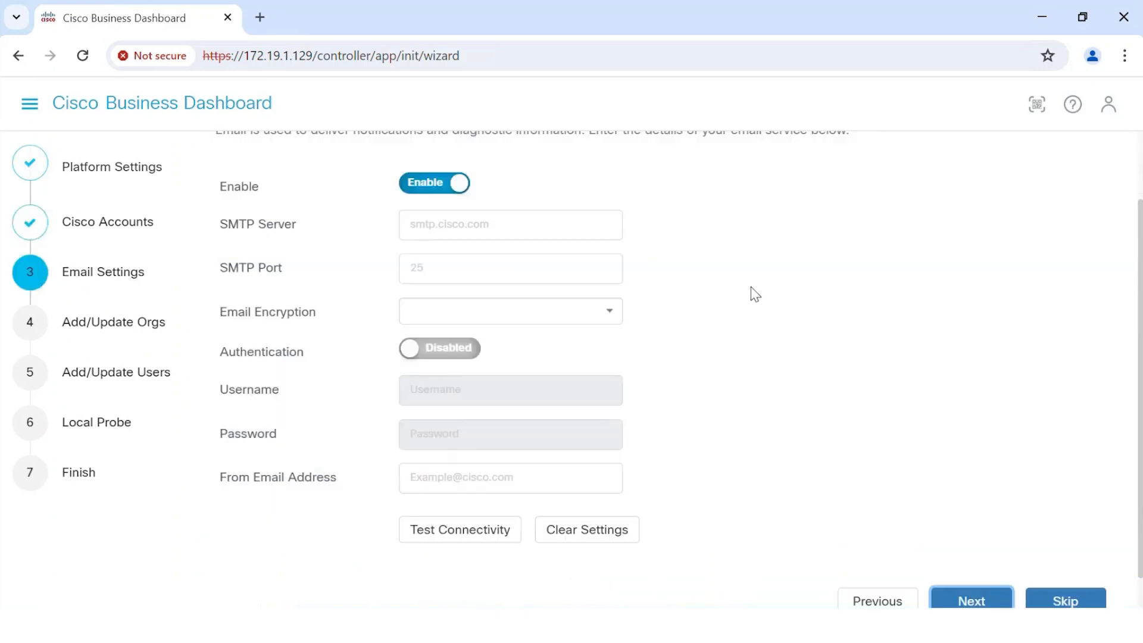
Step: Disable the email settings and skip the email step
left_click(423, 185)
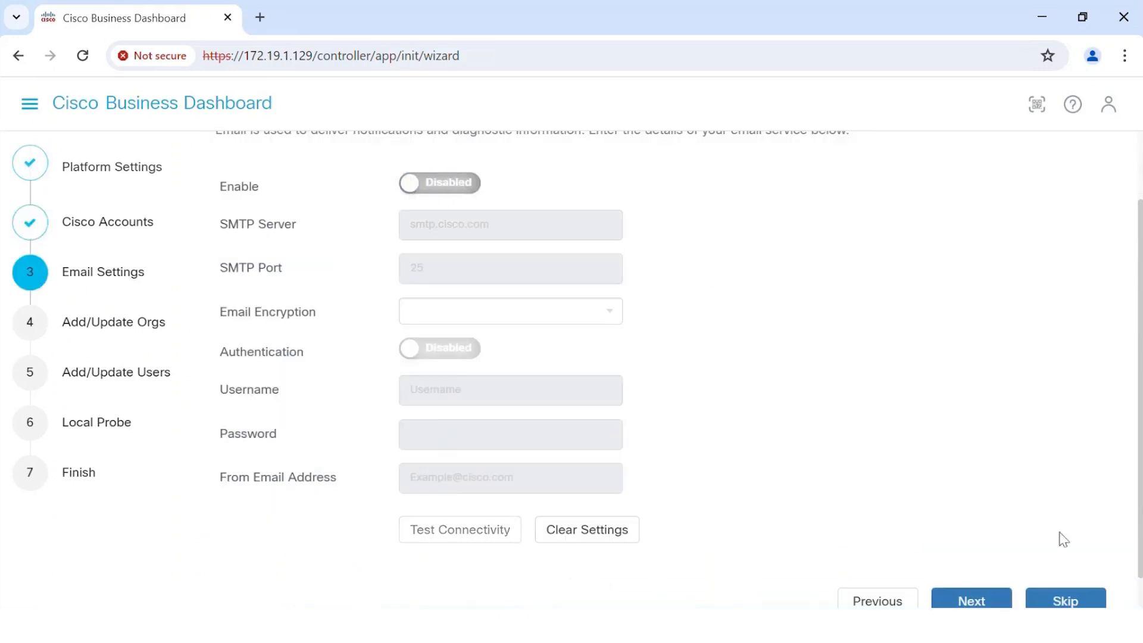
left_click(1066, 602)
Step: Keep the Default organization and skip adding users
scroll(1135, 292, "down", 3)
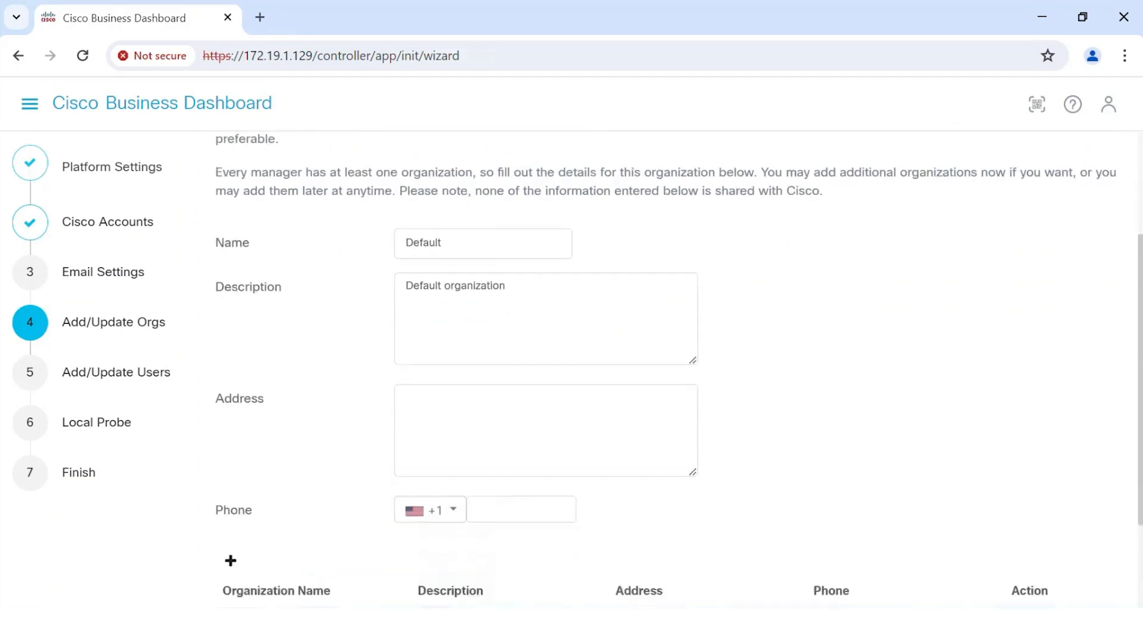
left_click(985, 566)
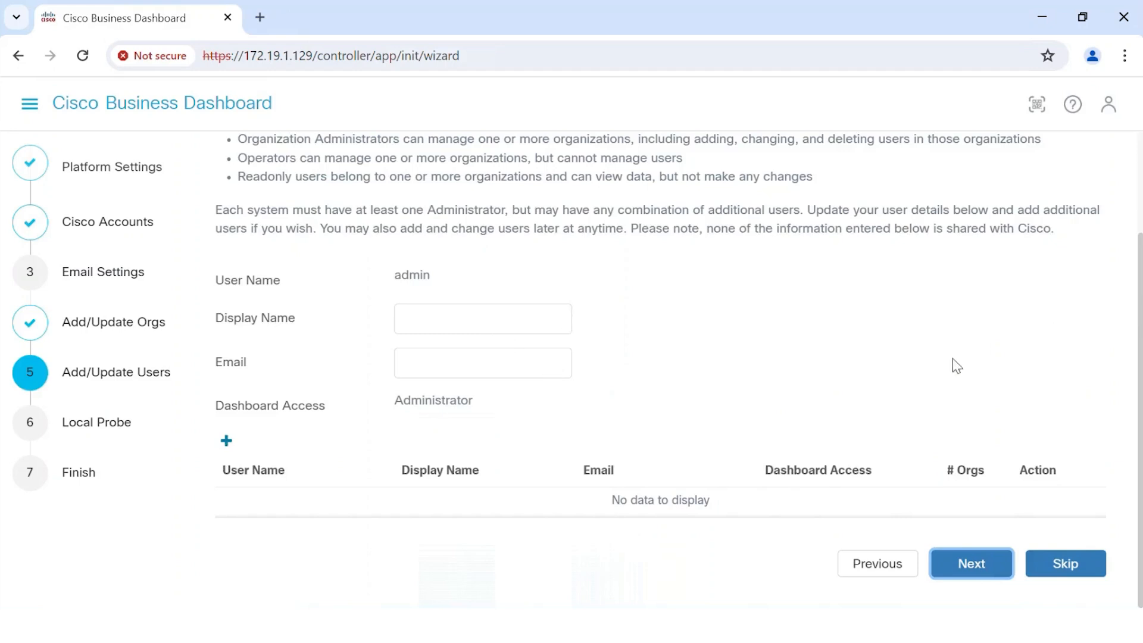
left_click(1065, 566)
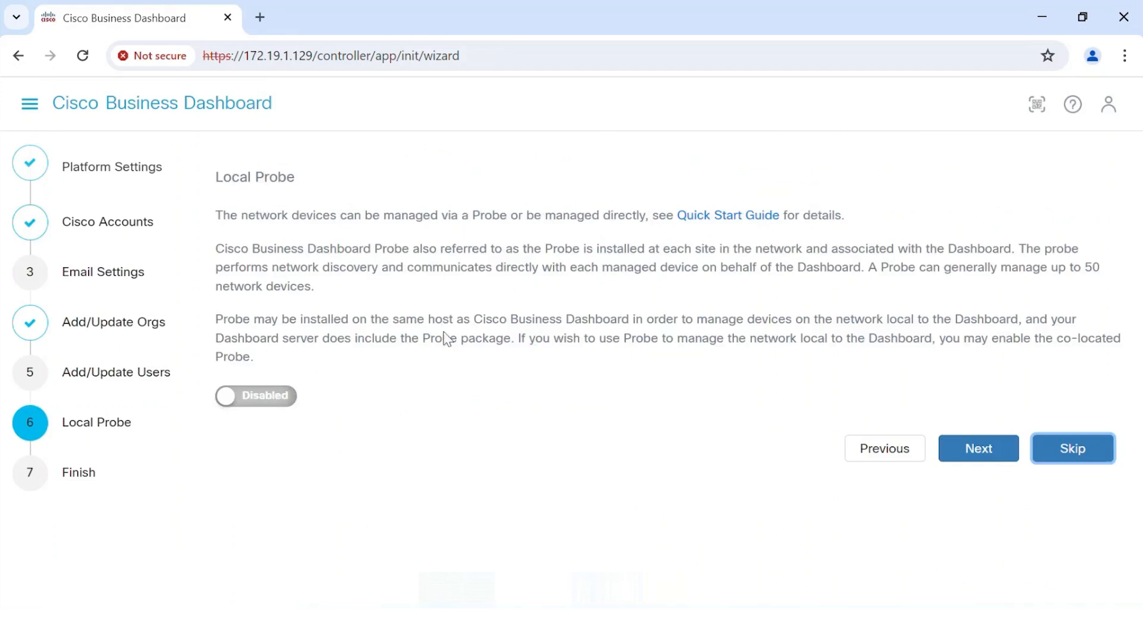
Step: Enable the local probe and enter device credentials with username ciscolab and its password
left_click(278, 404)
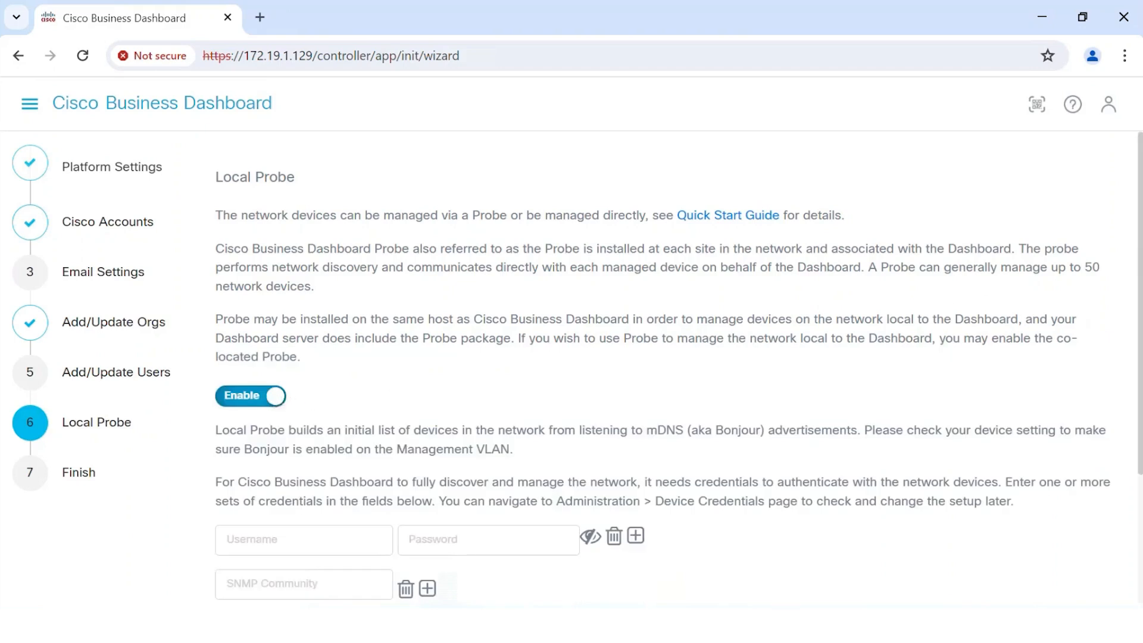
scroll(1042, 366, "down", 3)
left_click(304, 352)
type("cis")
key("Tab")
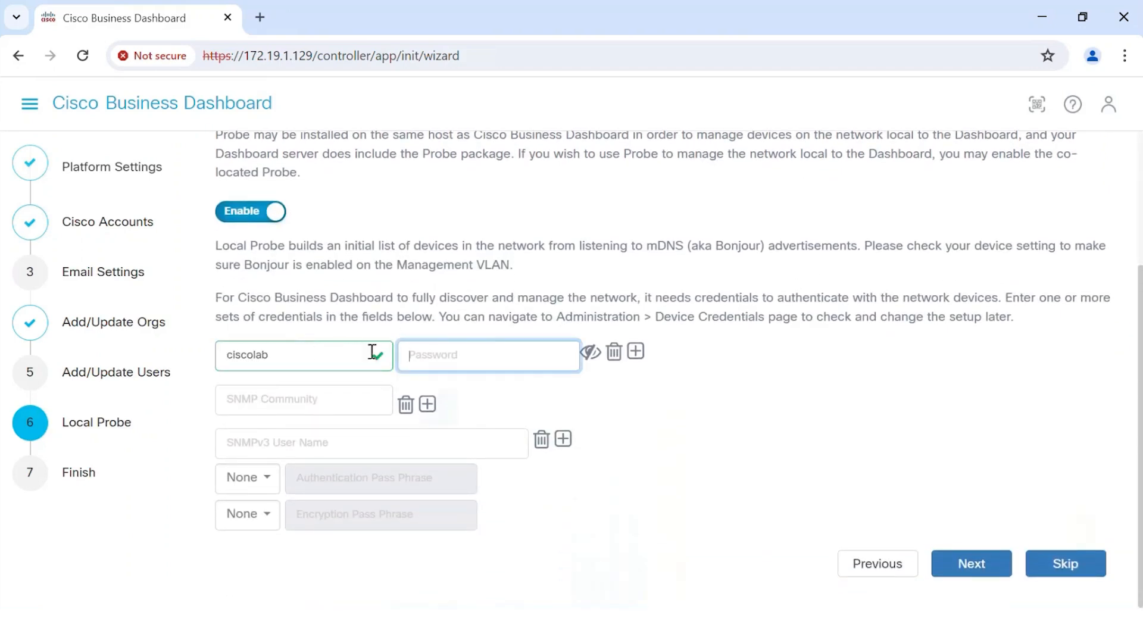
type("c")
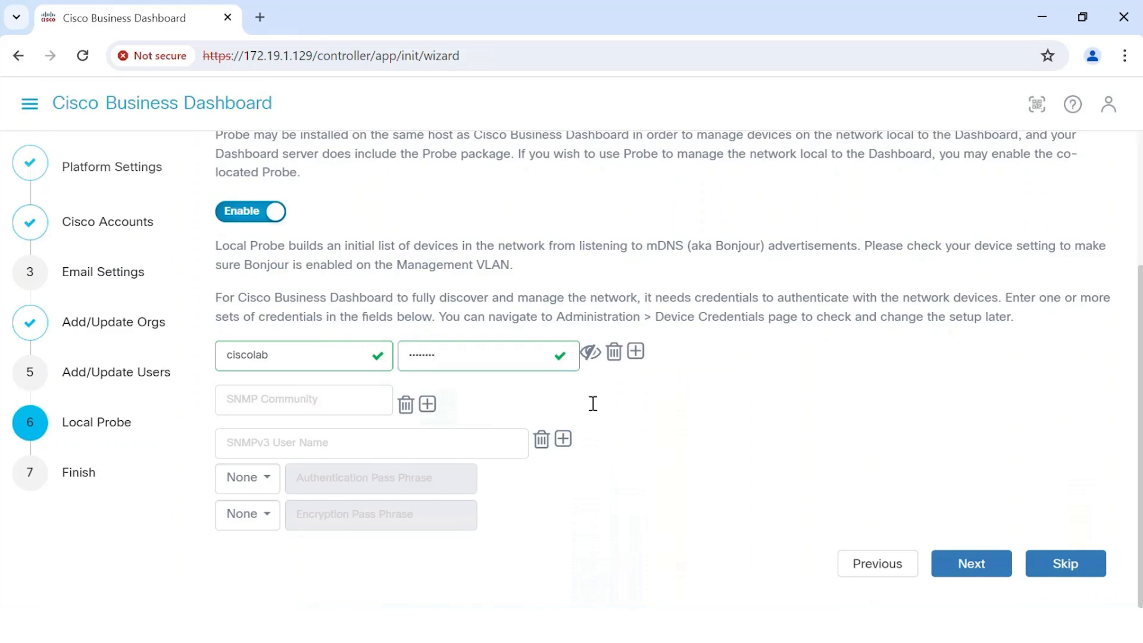
Step: Finish the setup wizard and confirm leaving the page to open the dashboard
left_click(969, 556)
left_click(1075, 418)
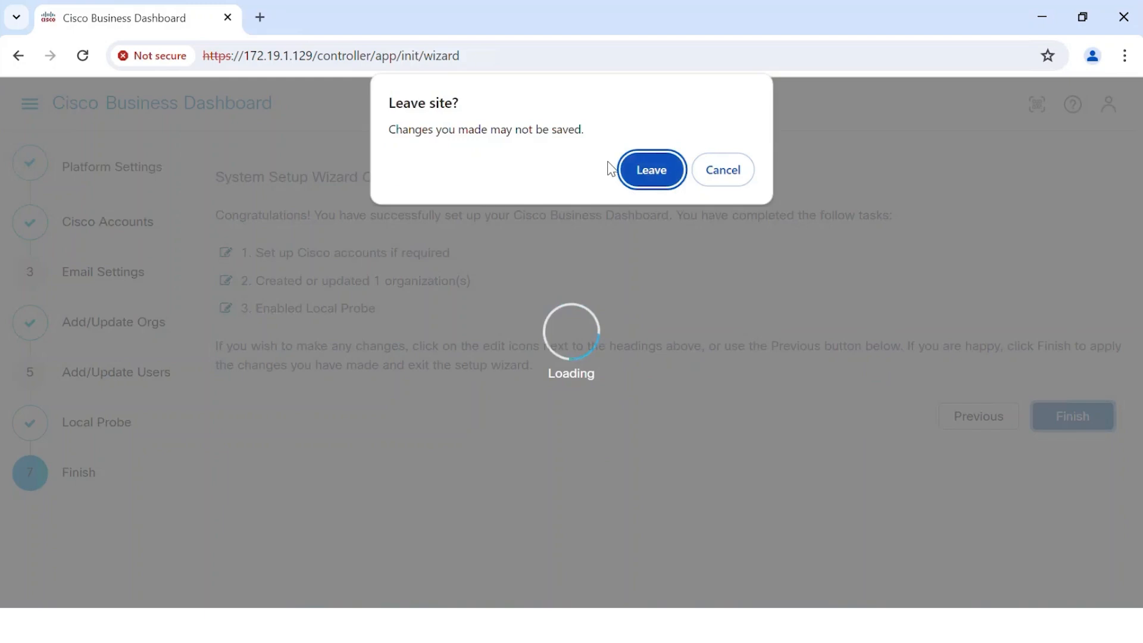
left_click(648, 174)
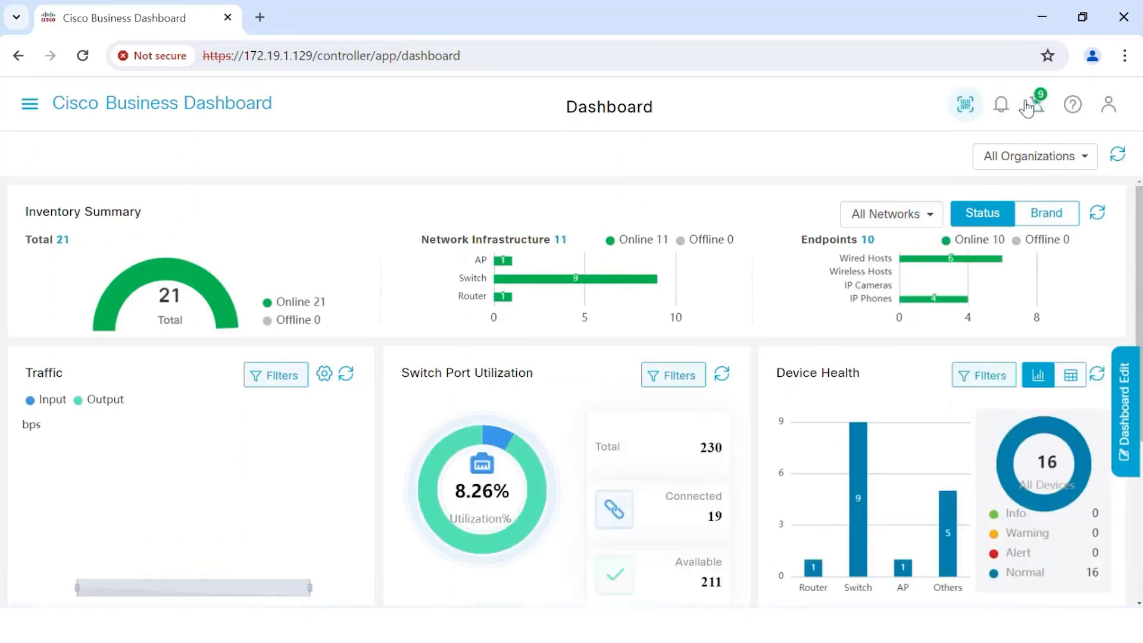
Step: Check the dashboard version in the About dialog, close it, and browse the dashboard widgets
left_click(1072, 106)
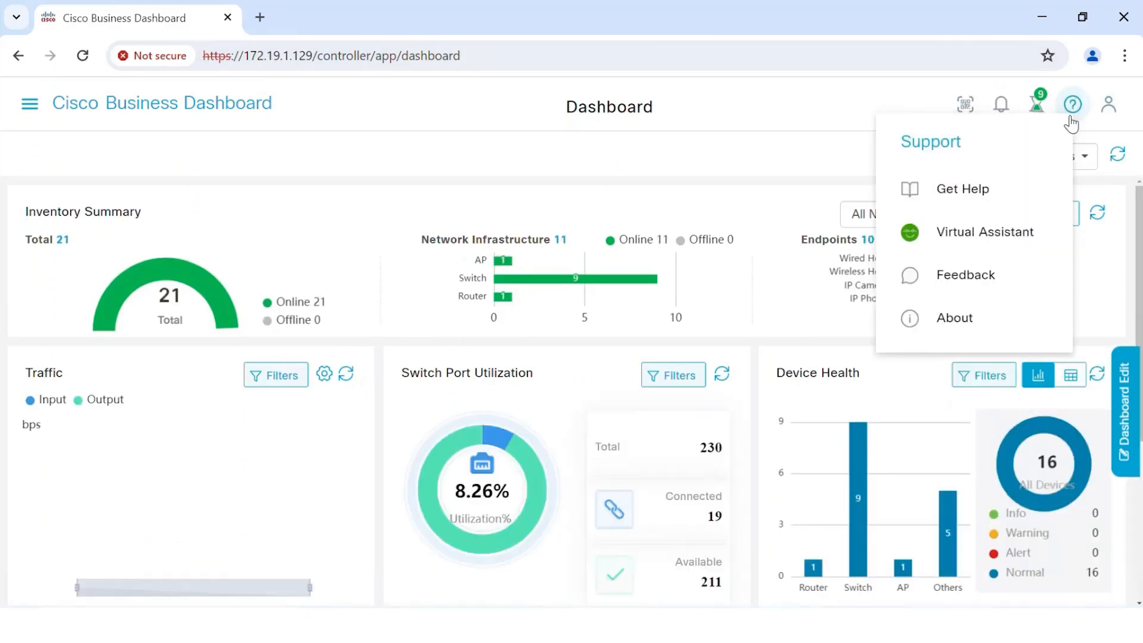
left_click(969, 325)
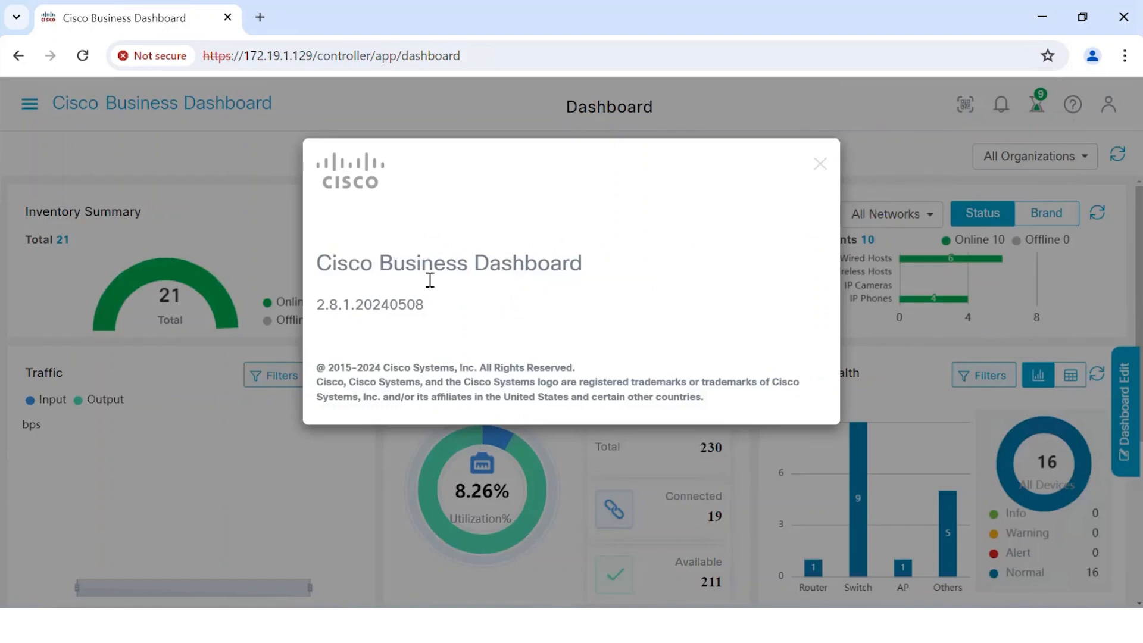
left_click(820, 164)
scroll(1141, 315, "down", 4)
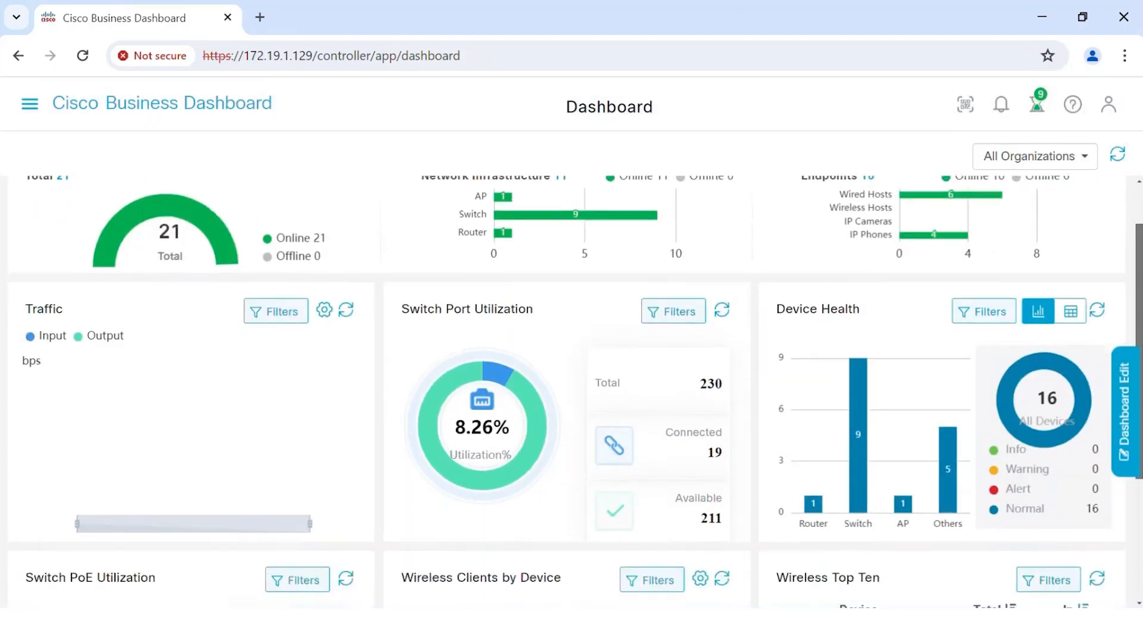